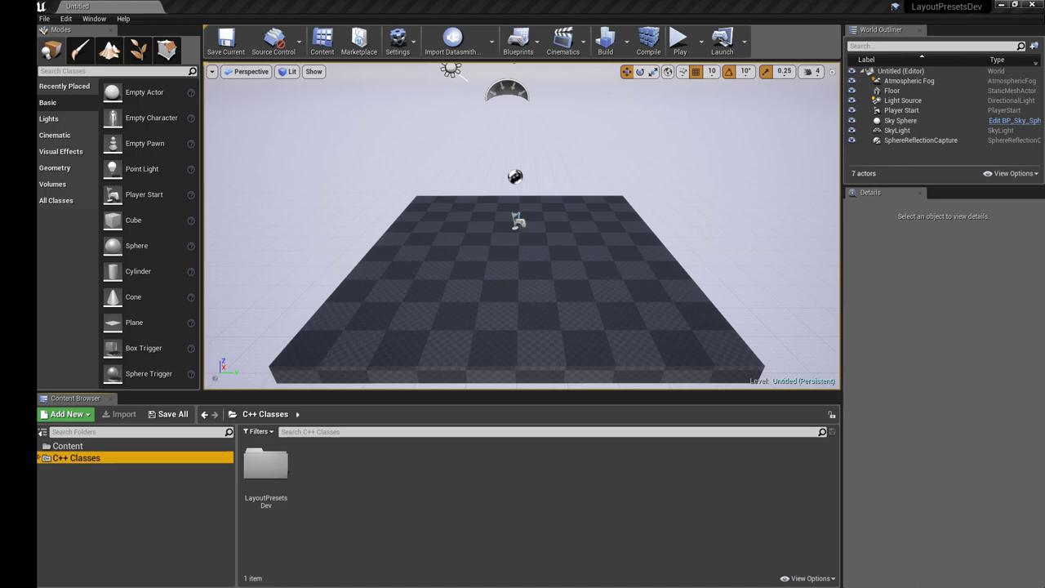
# Open the project's Plugins window from the Settings dropdown
pyautogui.click(398, 38)
pyautogui.click(421, 96)
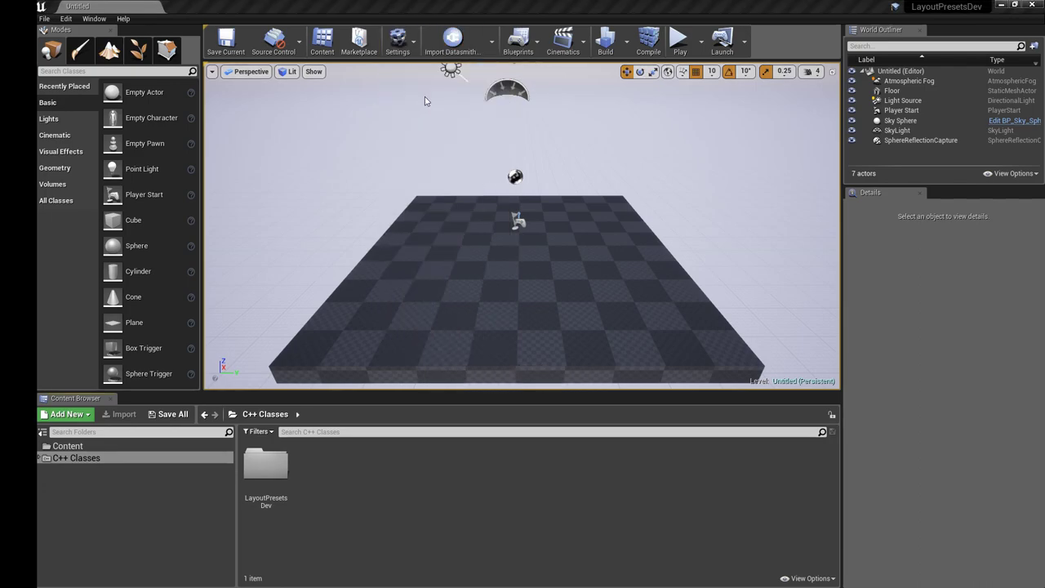
# Verify Layout Switcher is enabled under Project > Layout, then close the Plugins tab
pyautogui.scroll(-7, 167, 348)
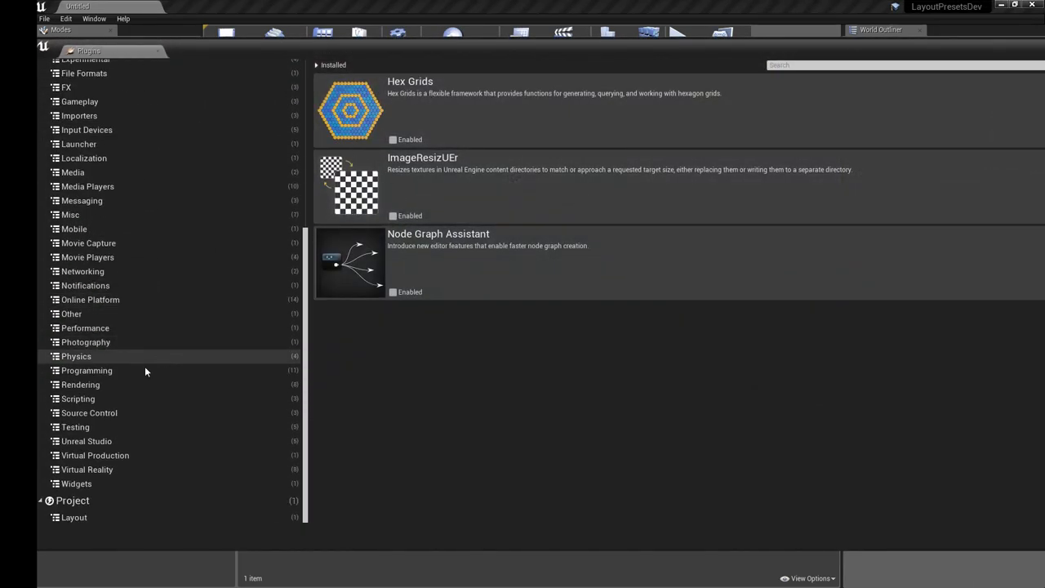
pyautogui.click(98, 519)
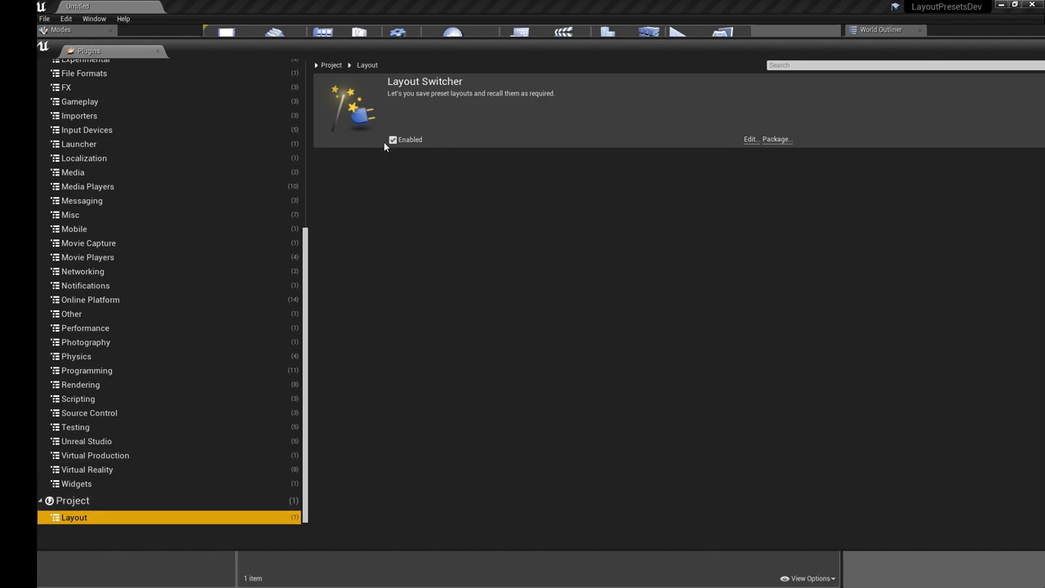
pyautogui.scroll(7, 79, 178)
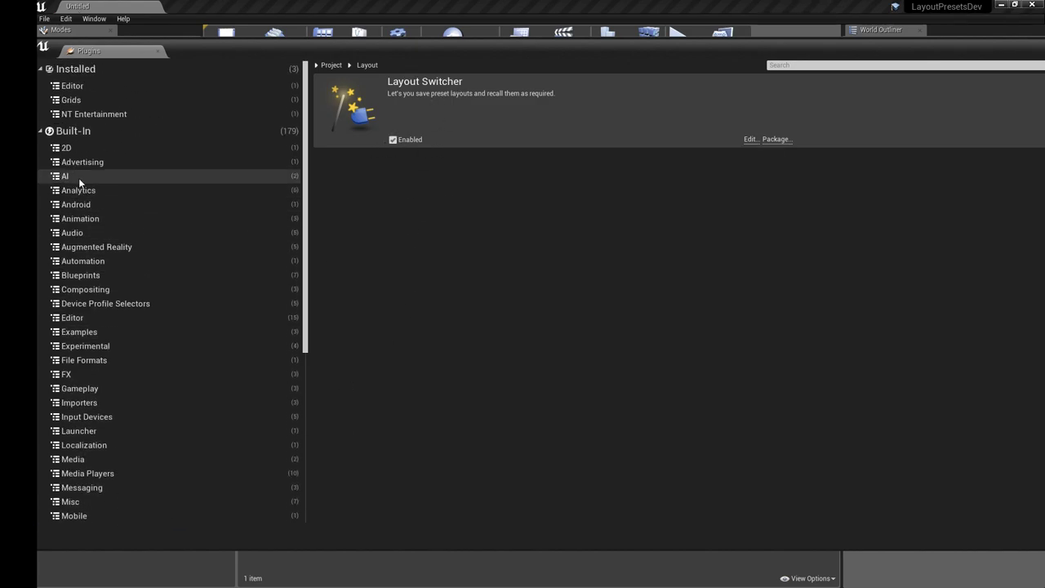
pyautogui.middleClick(111, 52)
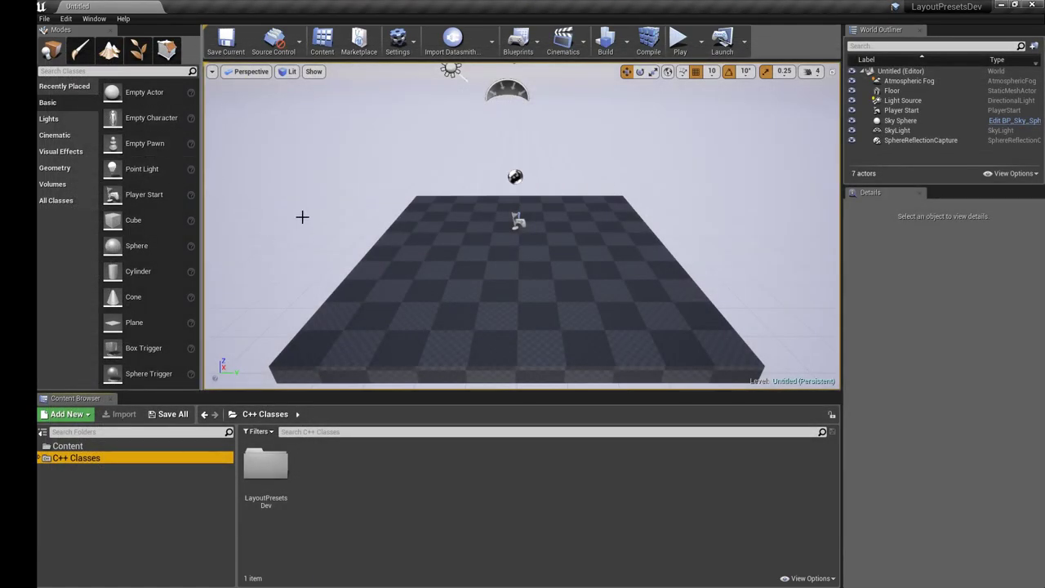
# Preview the presets under Window > Load Layout, then bring the Window menu back up
pyautogui.click(95, 19)
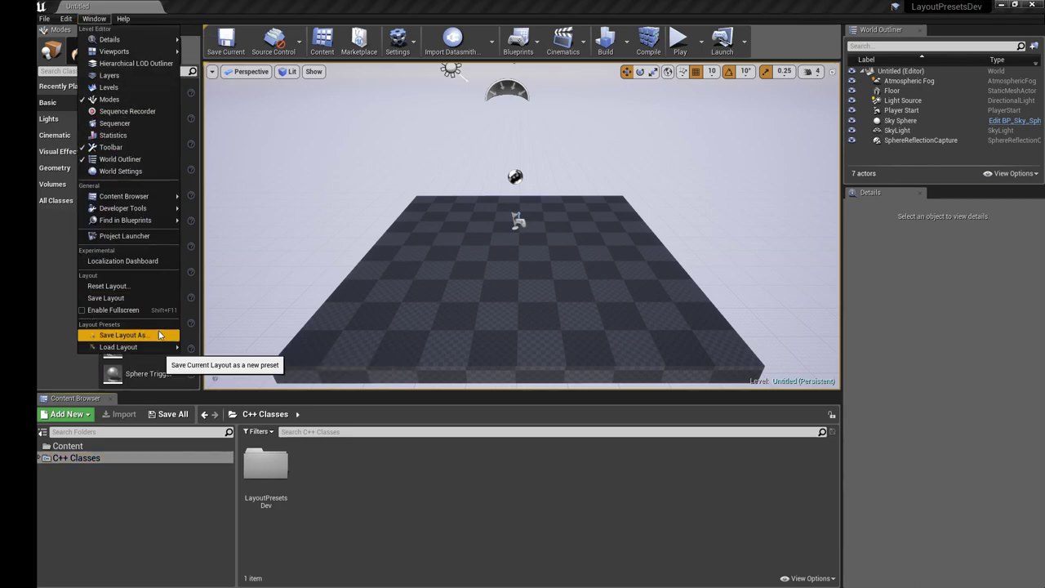
pyautogui.moveTo(122, 350)
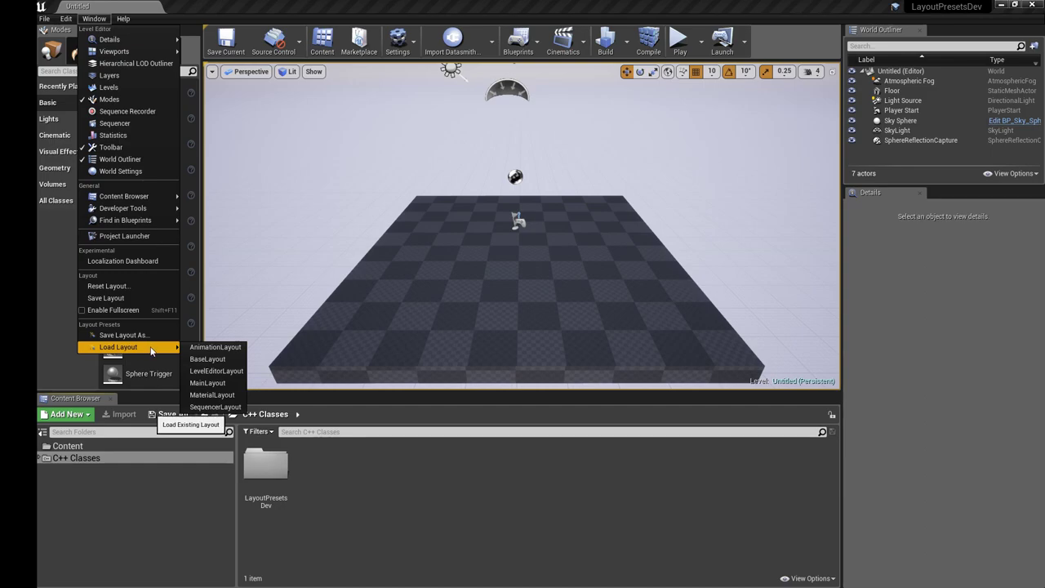
pyautogui.press('Escape')
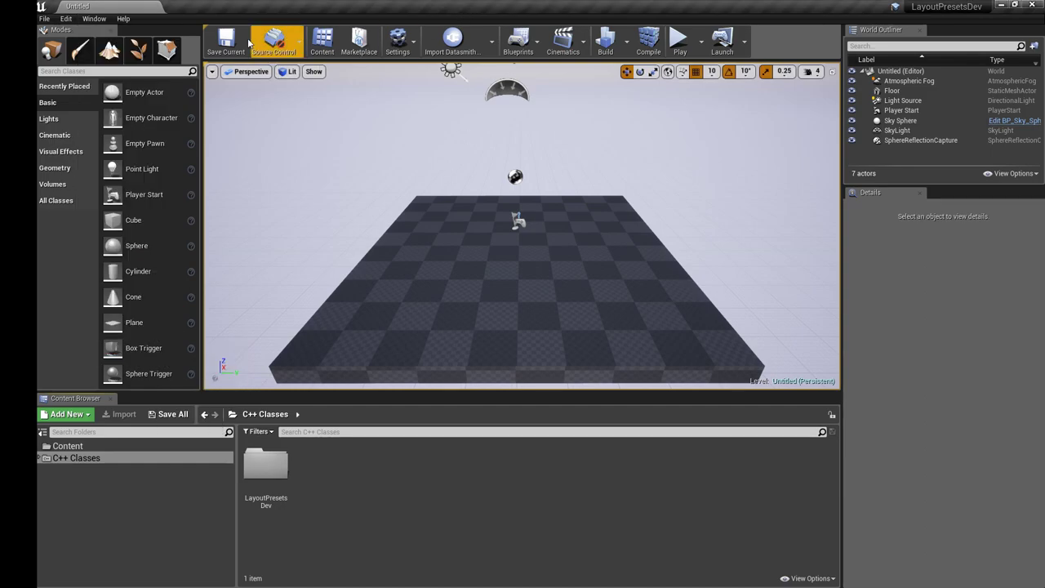
pyautogui.click(94, 18)
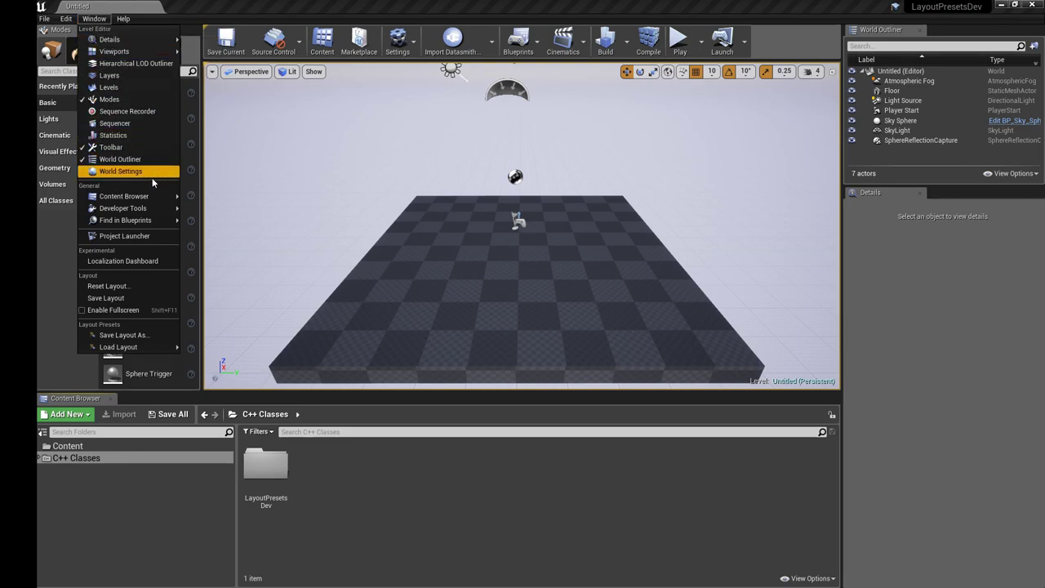
# Add Content Browser 2 and dock it beside Content Browser 1
pyautogui.moveTo(149, 214)
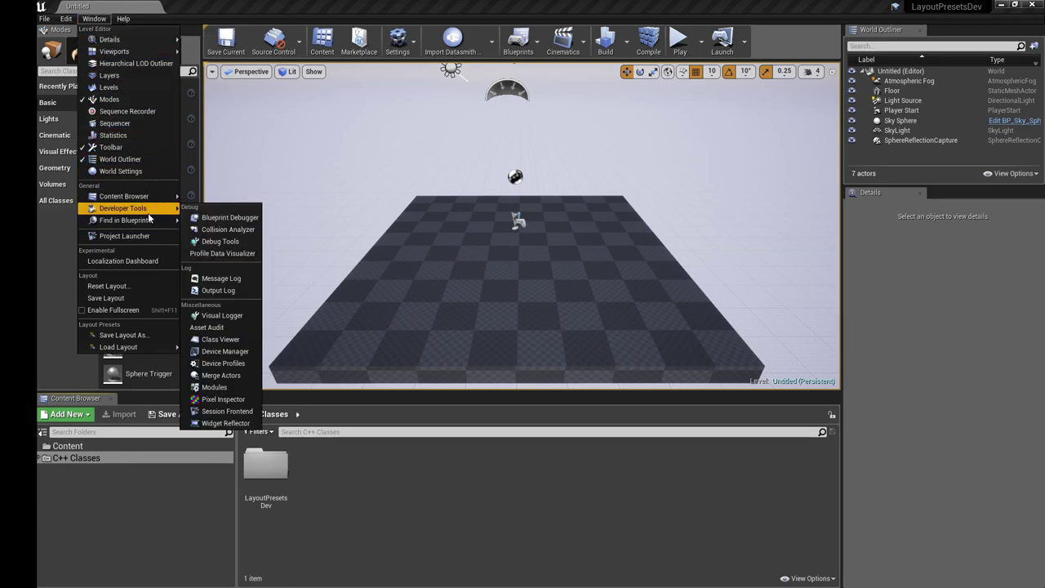
pyautogui.click(216, 208)
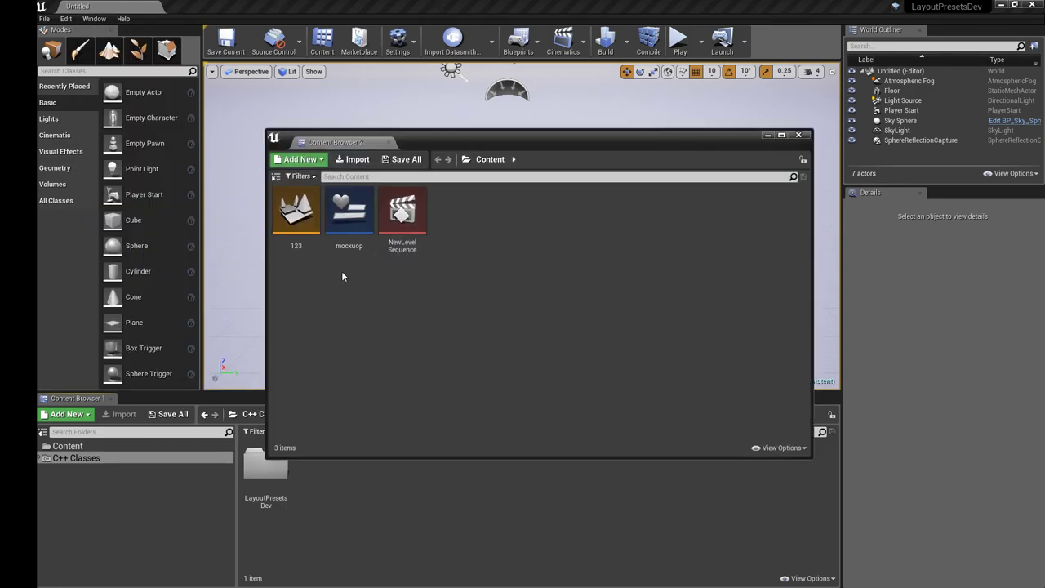
pyautogui.moveTo(334, 142); pyautogui.dragTo(148, 404)
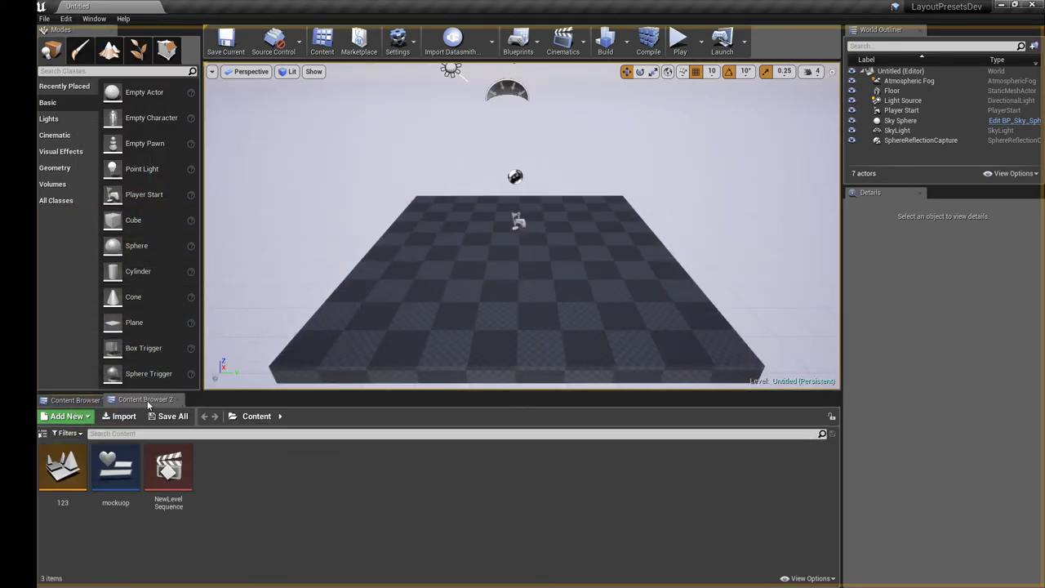
# Tab Modes with World Outliner and Details, and resize the viewport and side panels
pyautogui.moveTo(57, 30); pyautogui.dragTo(1005, 38)
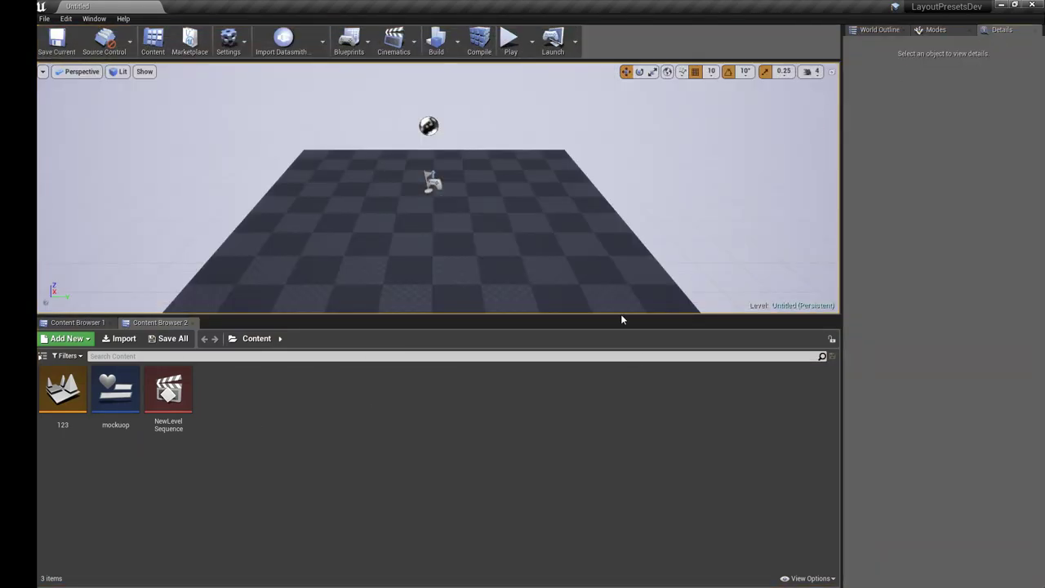
pyautogui.moveTo(621, 317); pyautogui.dragTo(641, 446)
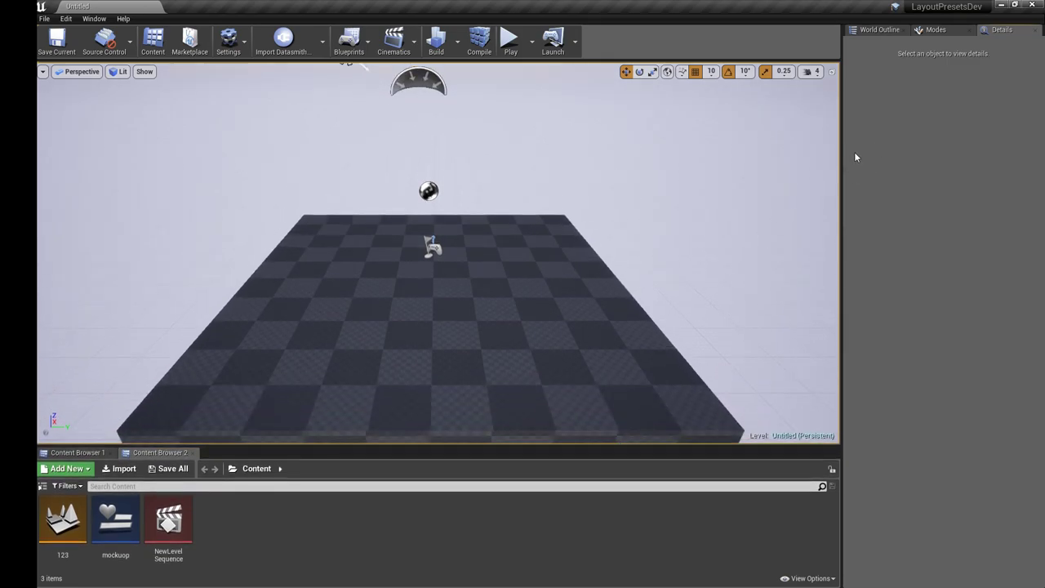
pyautogui.moveTo(838, 157); pyautogui.dragTo(821, 162)
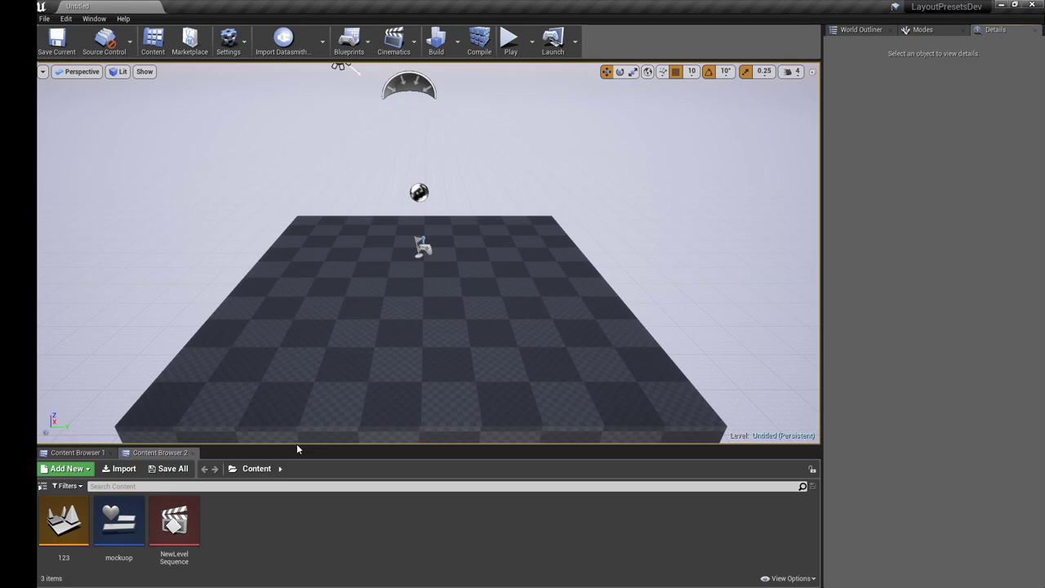
pyautogui.moveTo(292, 443); pyautogui.dragTo(306, 434)
pyautogui.moveTo(413, 302); pyautogui.dragTo(446, 190)
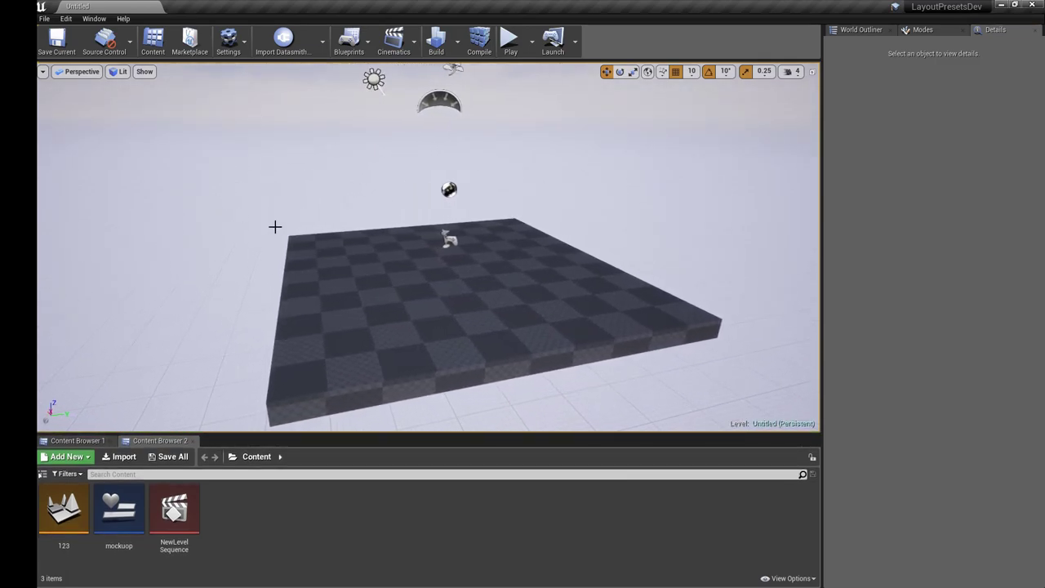
# Save the current panel arrangement as the custom layout 'WorldDesignerLayout'
pyautogui.click(94, 18)
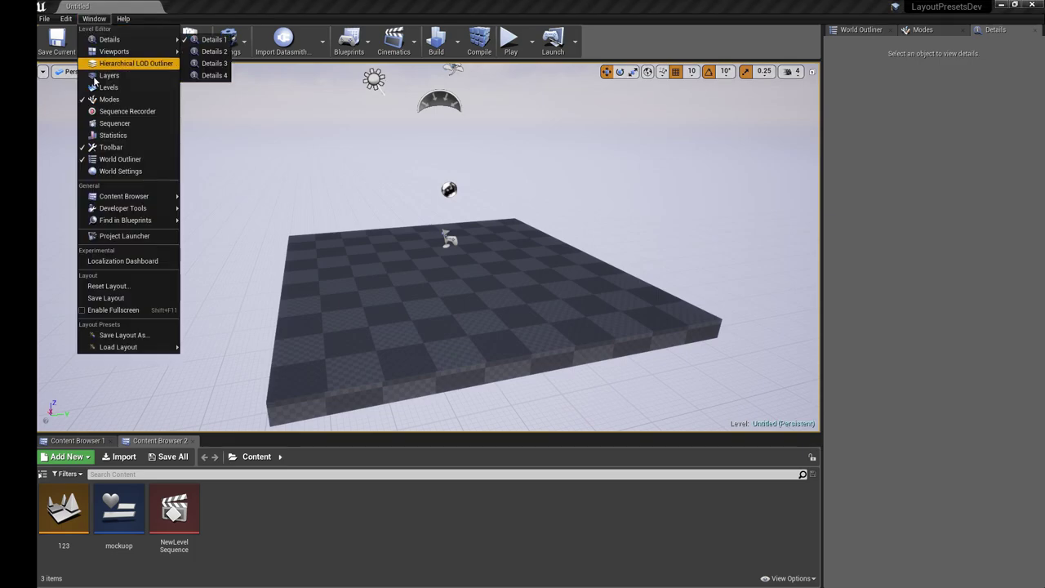
pyautogui.click(122, 335)
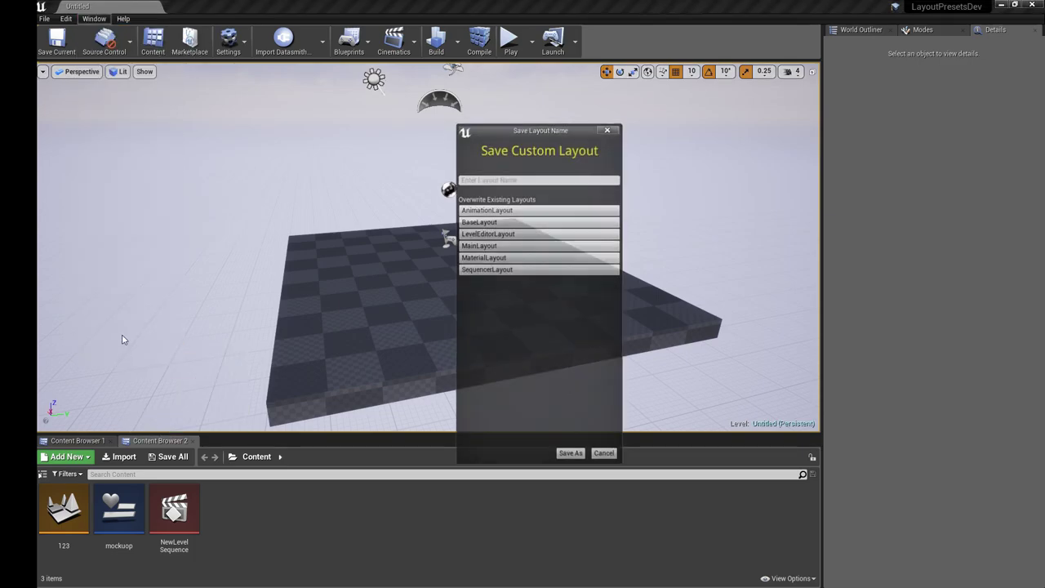
pyautogui.moveTo(544, 129); pyautogui.dragTo(490, 121)
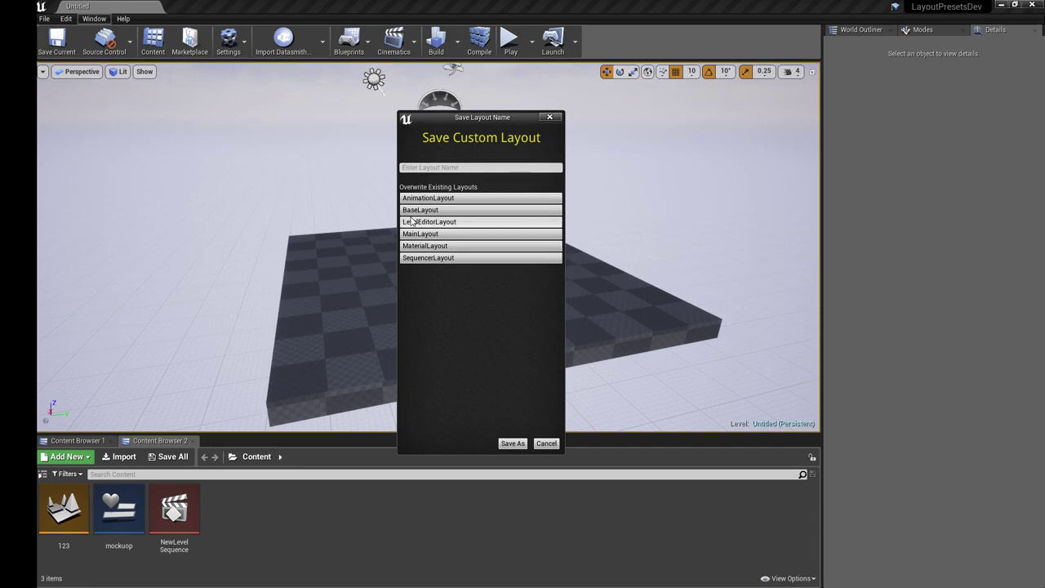
pyautogui.moveTo(470, 125)
pyautogui.mouseDown()
pyautogui.moveTo(454, 126)
pyautogui.moveTo(466, 120)
pyautogui.mouseUp()
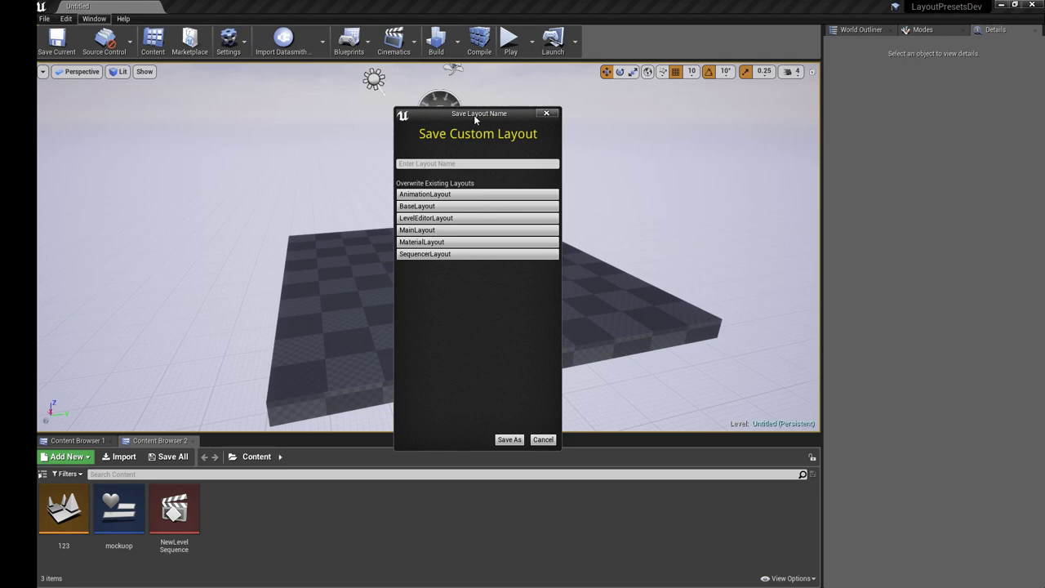
pyautogui.moveTo(452, 119); pyautogui.dragTo(442, 119)
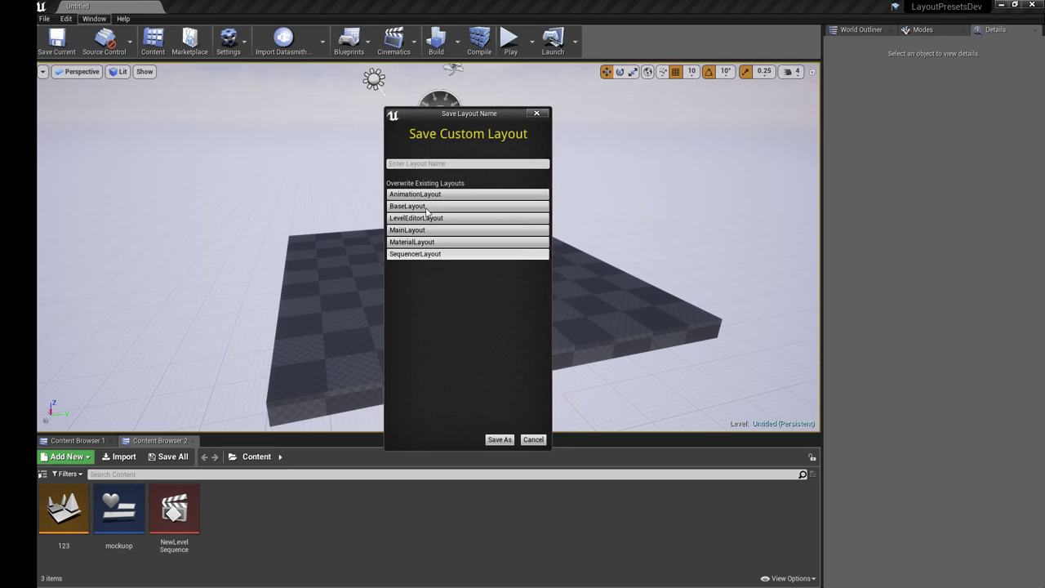
pyautogui.click(433, 163)
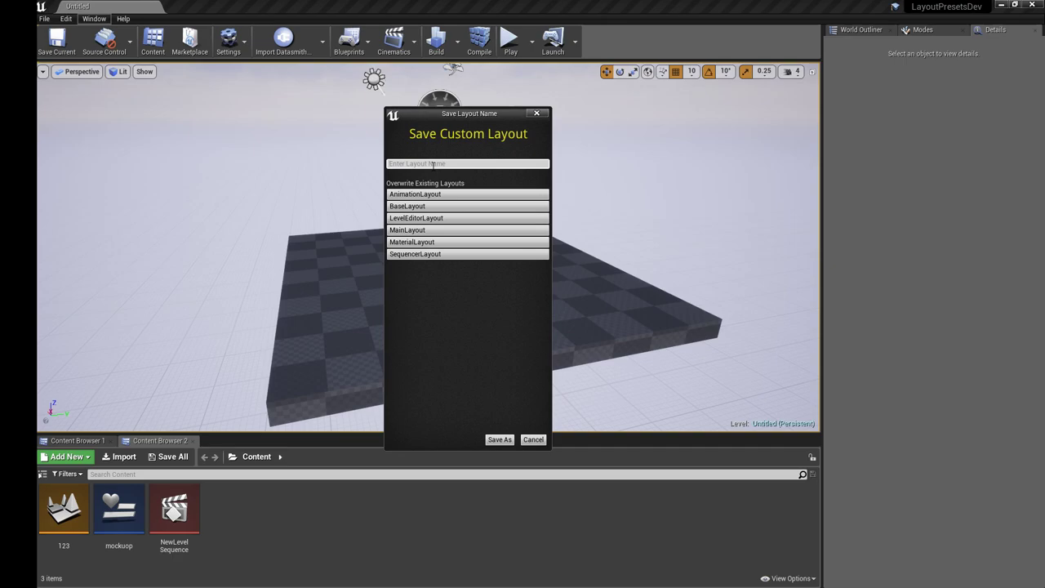
pyautogui.write('WorldDesignerLayout')
pyautogui.click(500, 440)
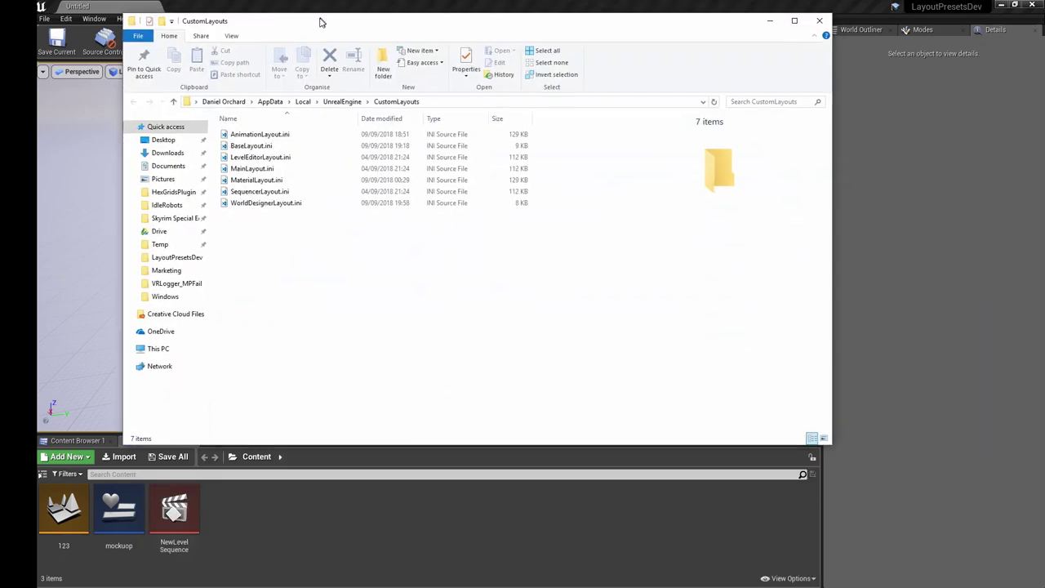
pyautogui.moveTo(319, 19); pyautogui.dragTo(391, 86)
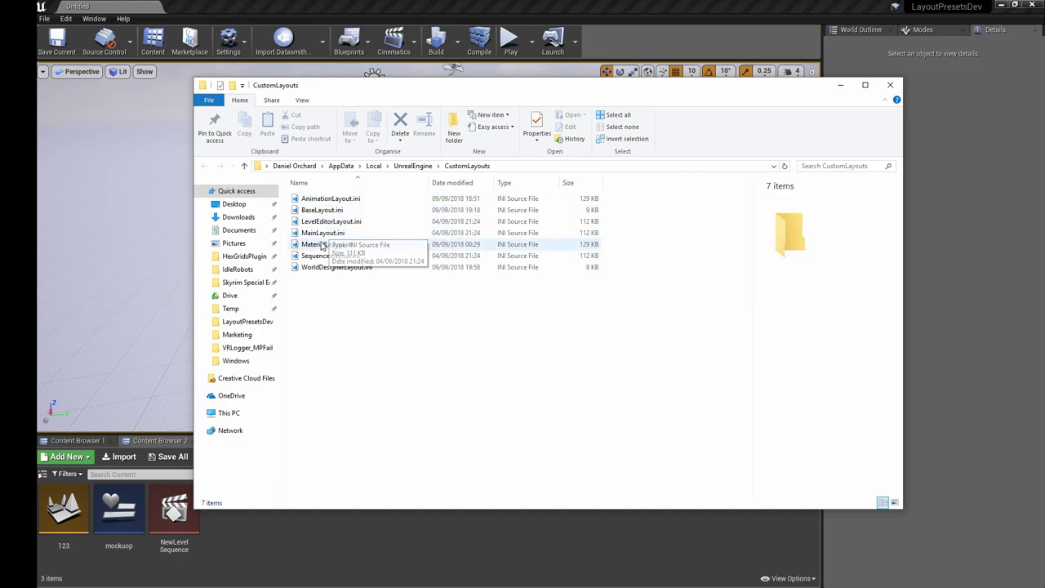
pyautogui.click(343, 222)
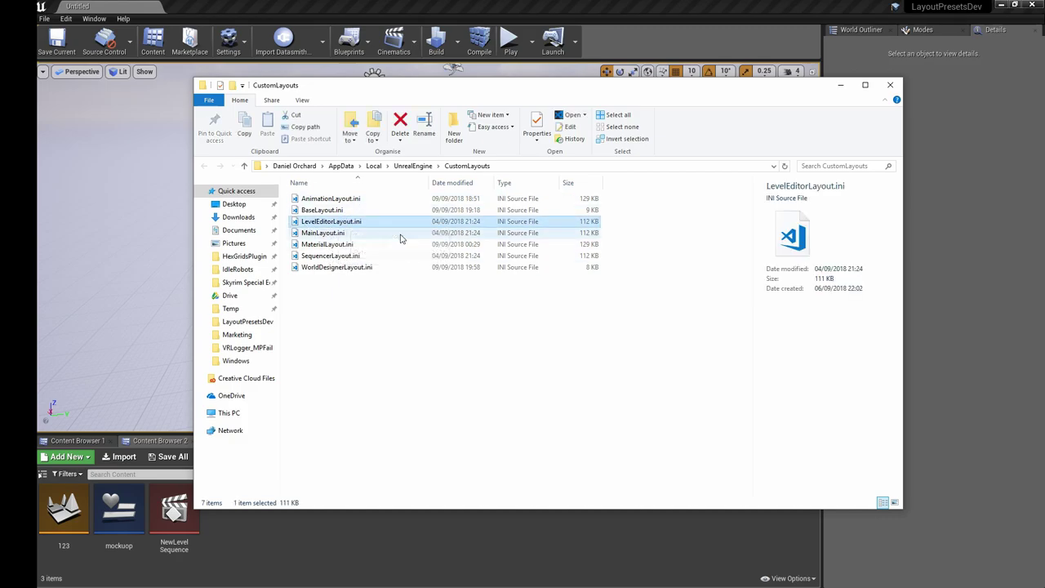
pyautogui.click(343, 267)
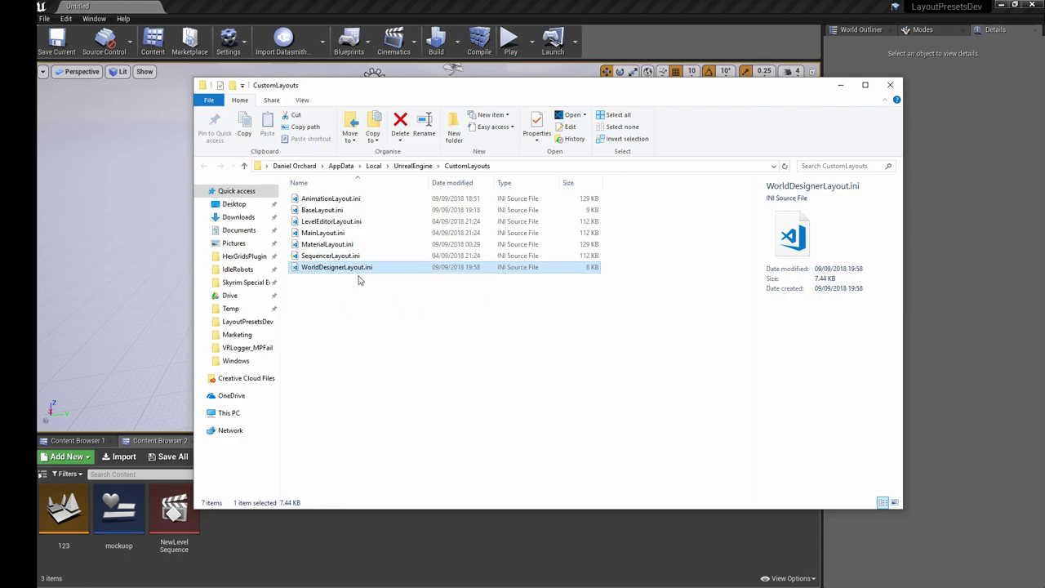
pyautogui.click(668, 34)
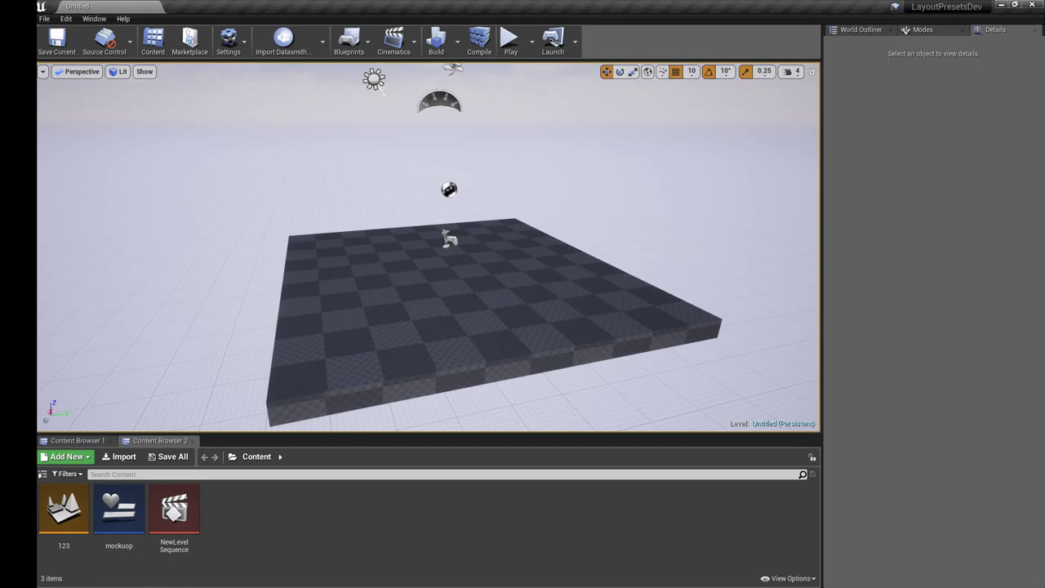
# Load the BaseLayout preset and accept the editor restart
pyautogui.click(94, 18)
pyautogui.moveTo(137, 349)
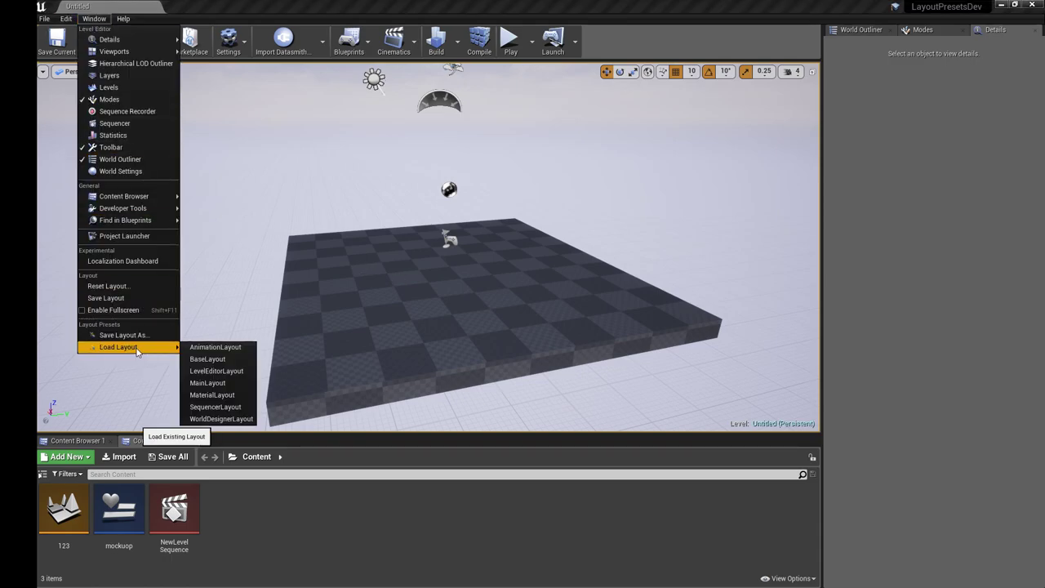
pyautogui.click(217, 360)
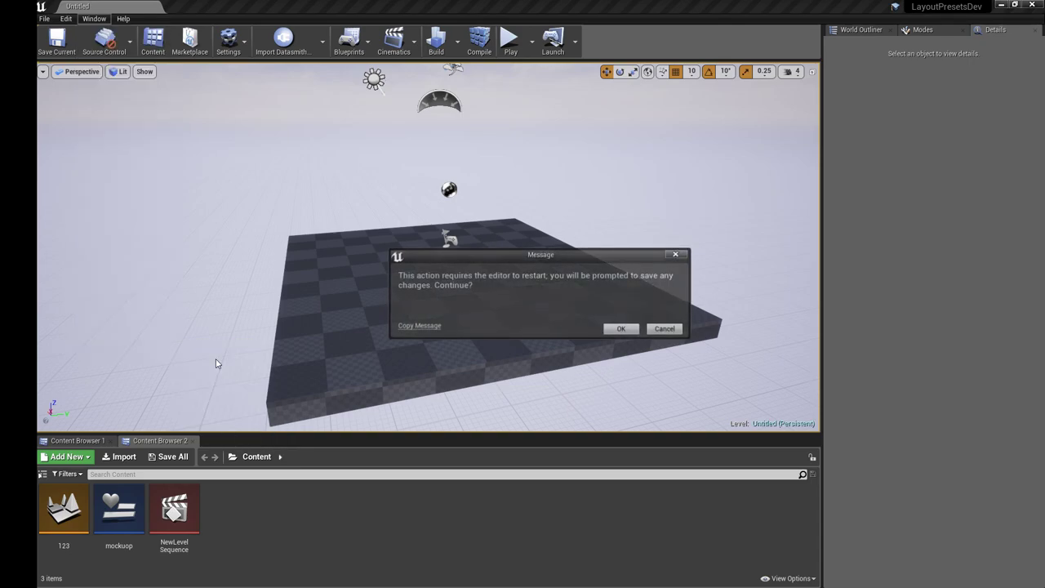
pyautogui.click(623, 330)
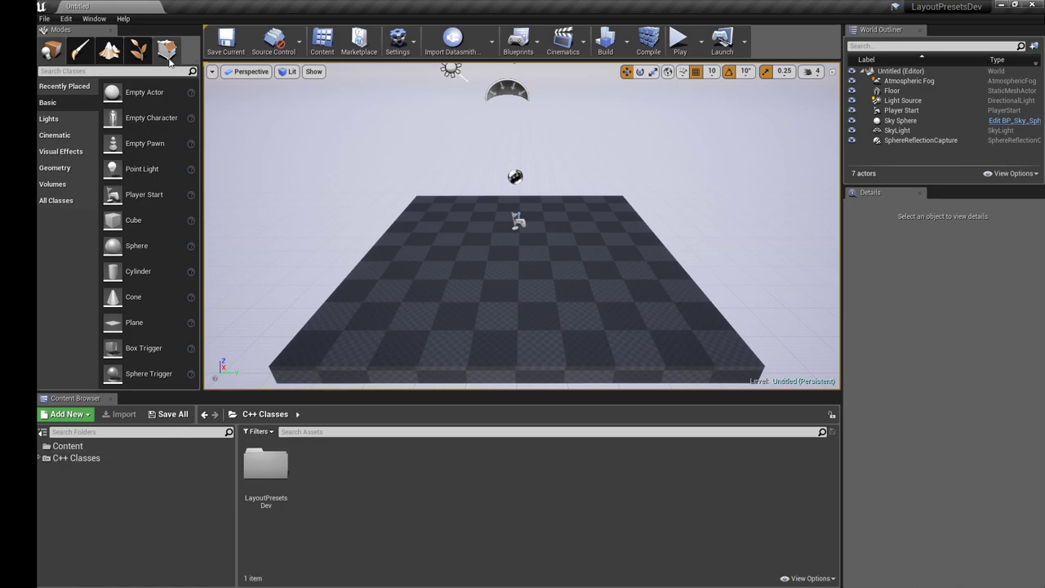
# Load the WorldDesignerLayout preset from the Load Layout list
pyautogui.click(93, 20)
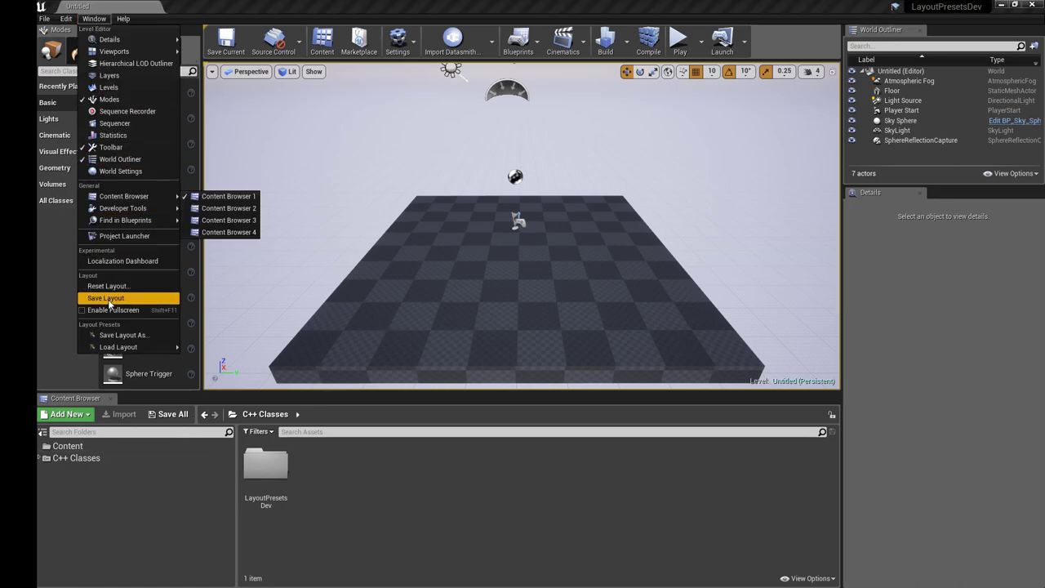
pyautogui.moveTo(131, 347)
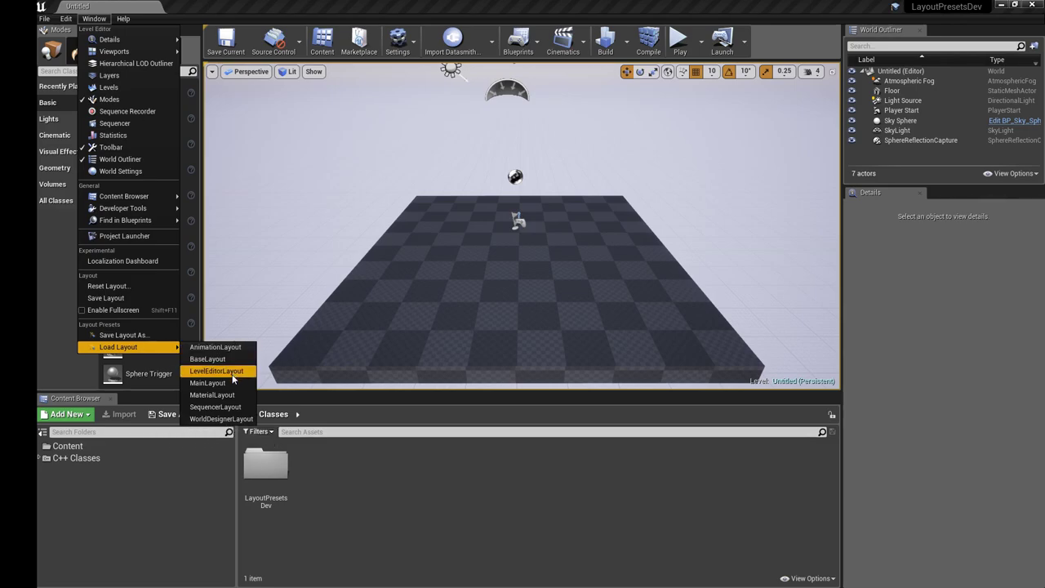
pyautogui.click(220, 419)
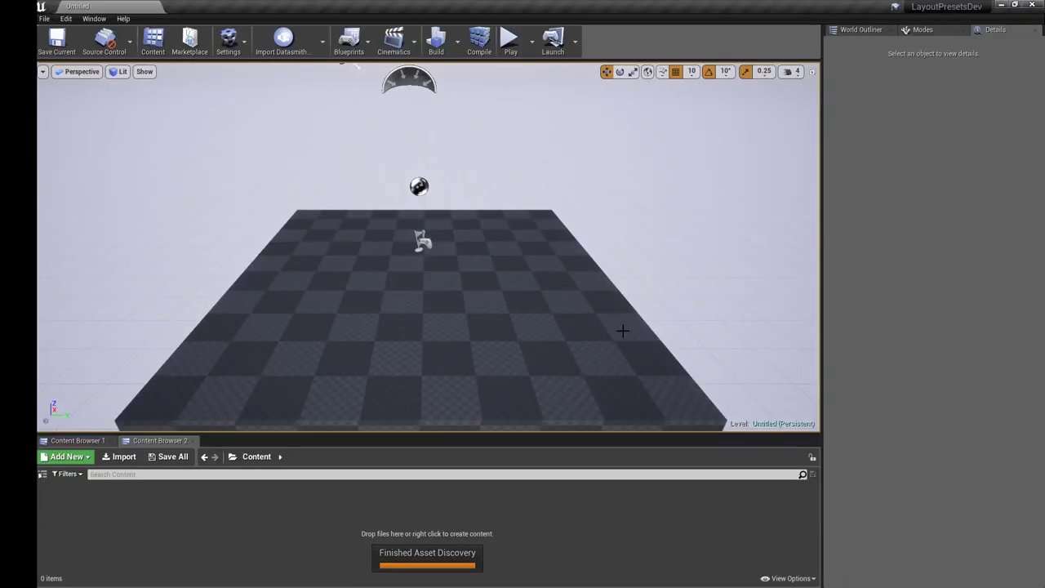
pyautogui.click(94, 18)
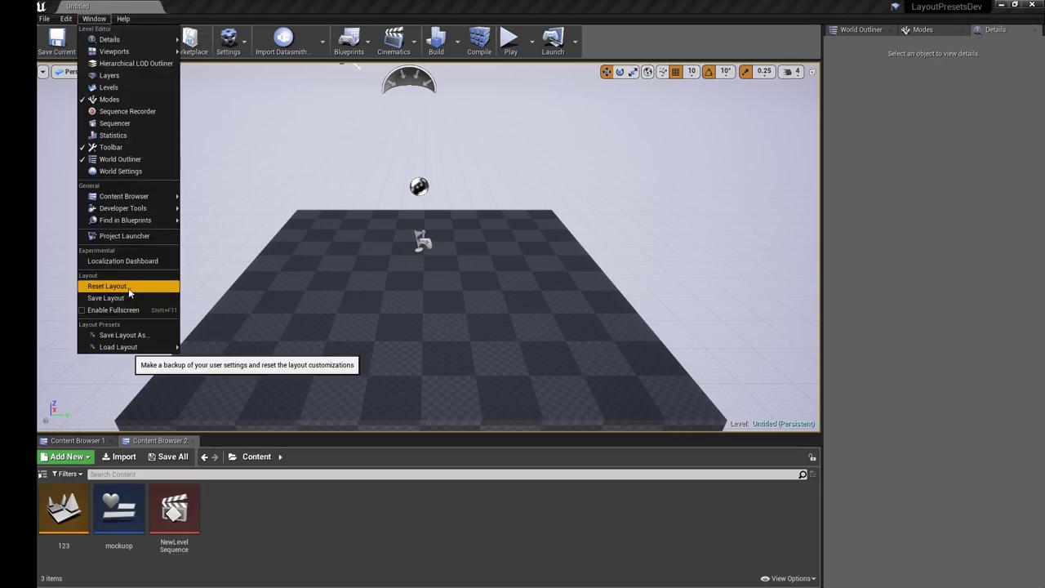
pyautogui.click(403, 10)
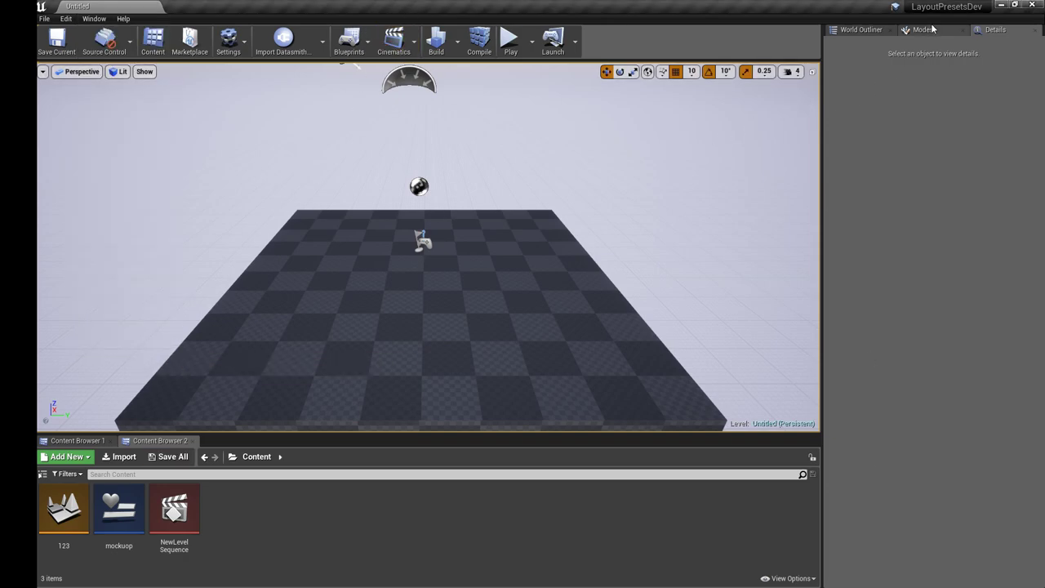
pyautogui.click(130, 441)
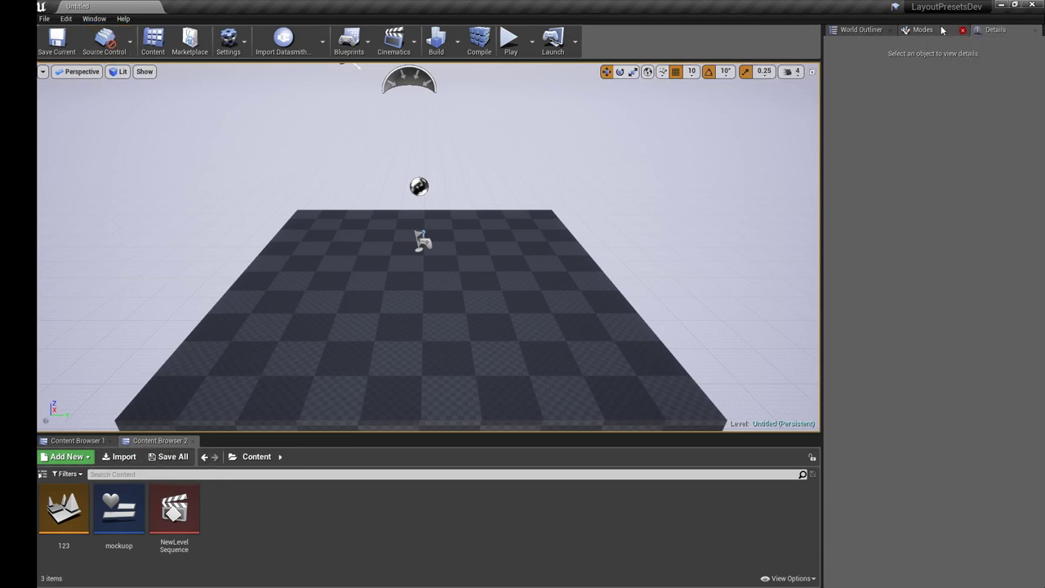
# Dock Modes at the bottom beside the content browsers and overwrite the WorldDesignerLayout preset
pyautogui.click(861, 29)
pyautogui.moveTo(824, 163); pyautogui.dragTo(244, 446)
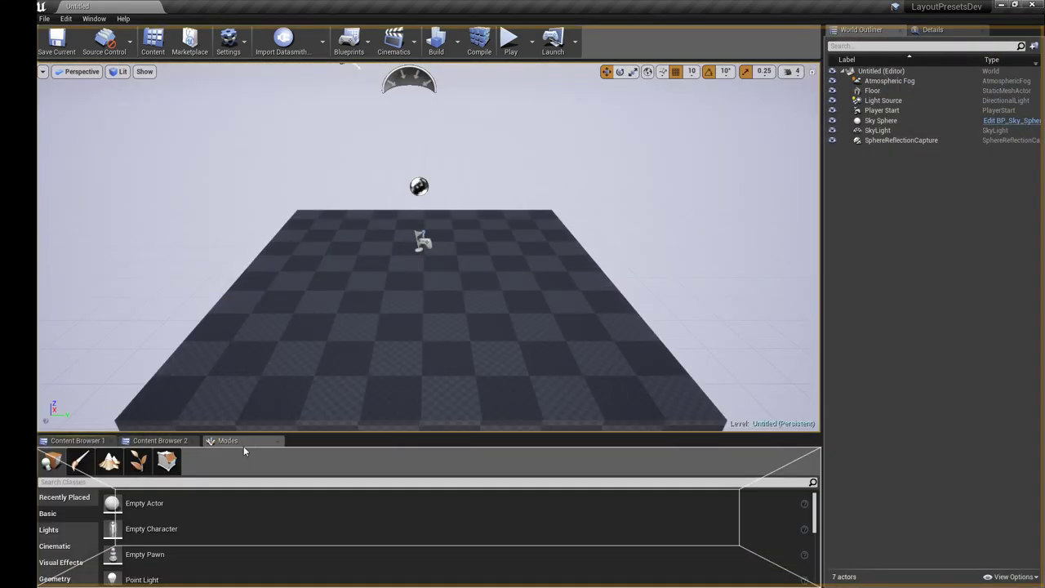
pyautogui.click(94, 18)
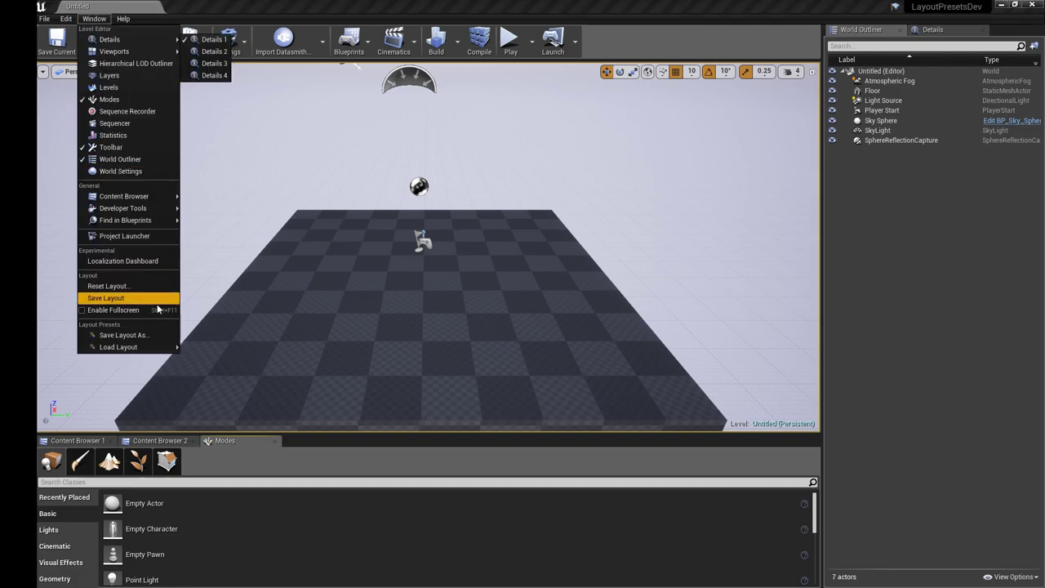
pyautogui.click(114, 335)
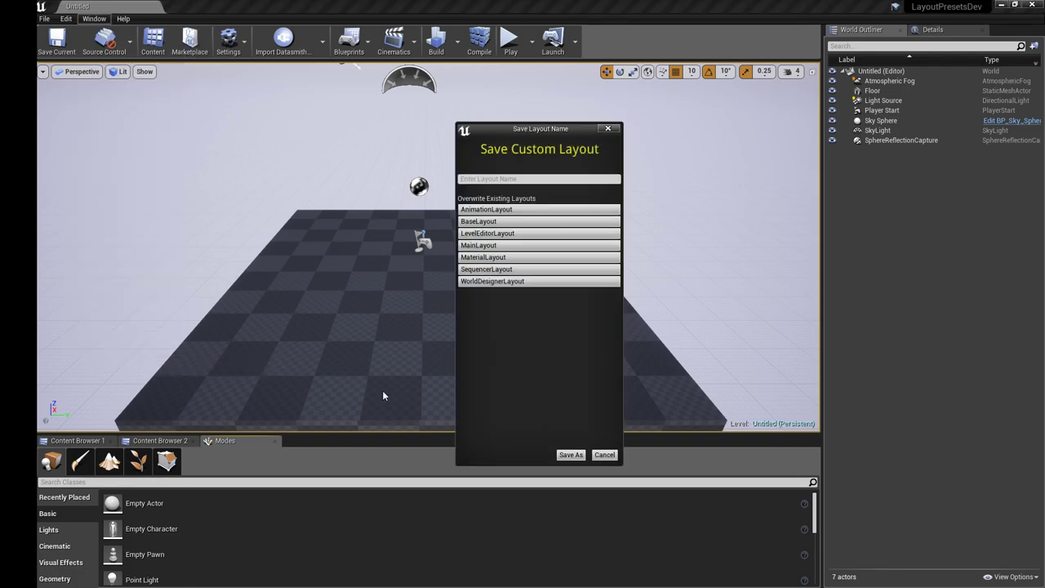
pyautogui.click(487, 282)
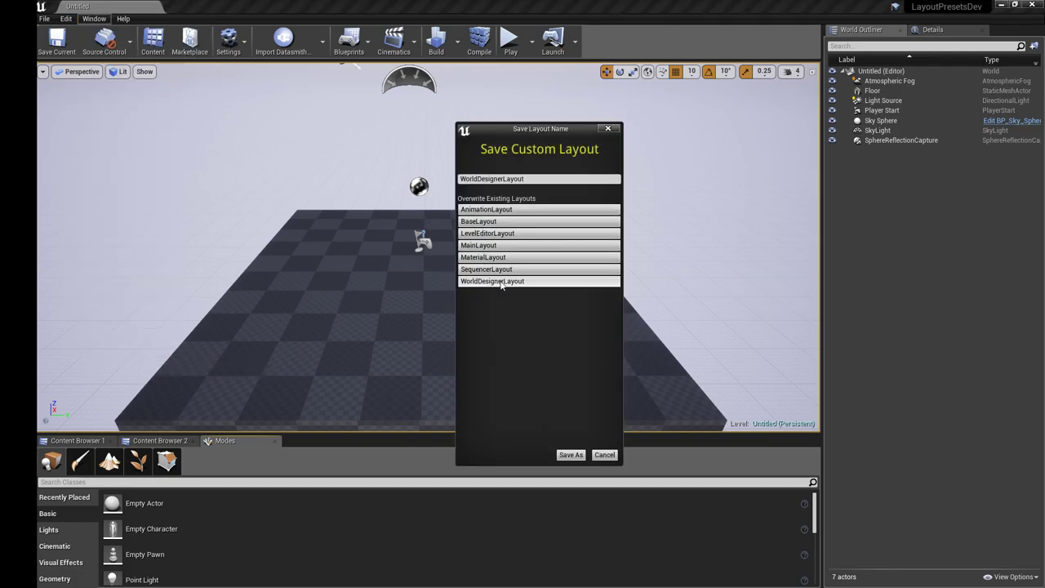
pyautogui.click(535, 178)
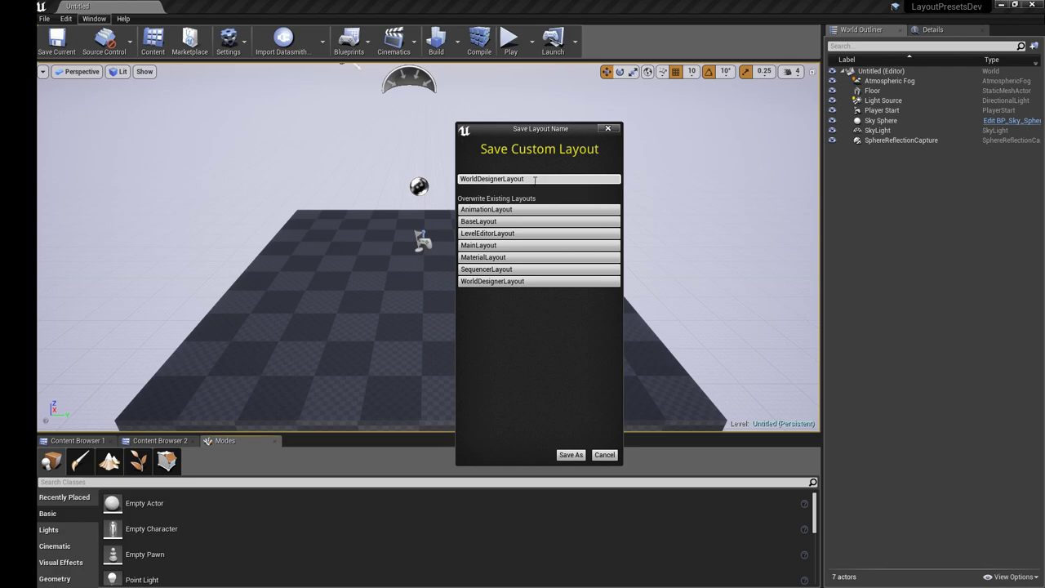
pyautogui.click(569, 456)
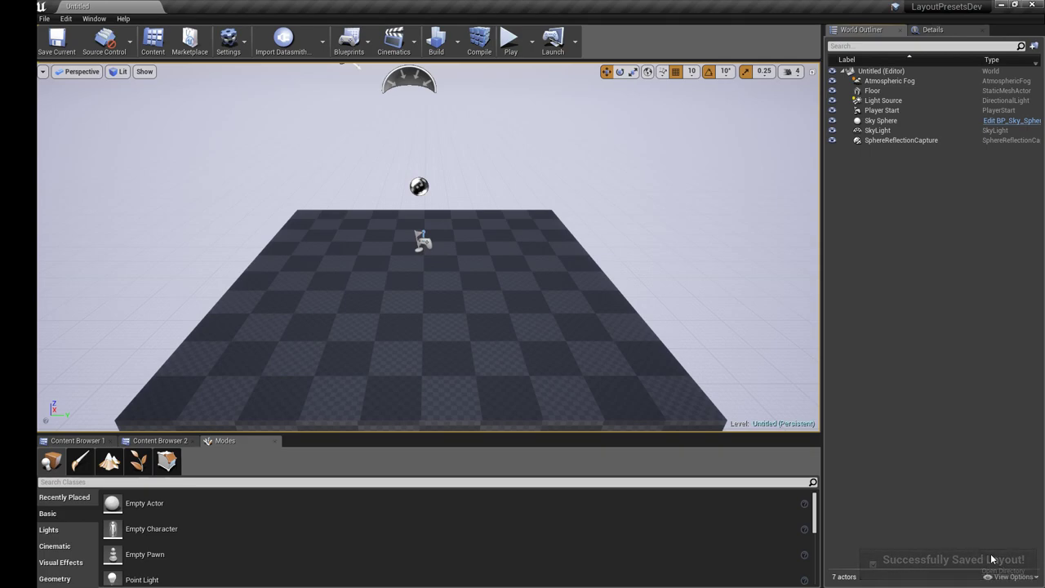
pyautogui.click(94, 18)
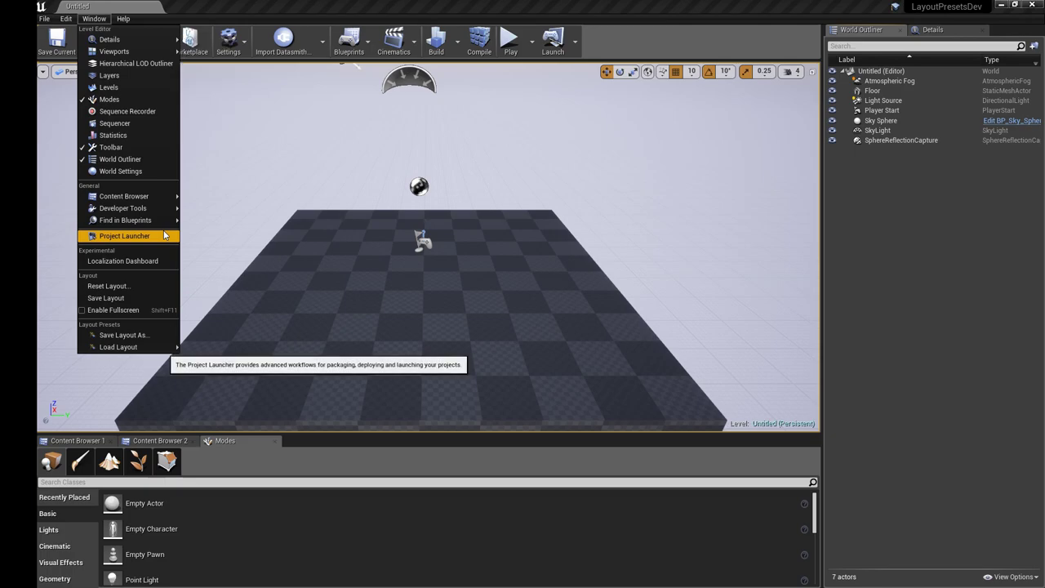
pyautogui.click(181, 132)
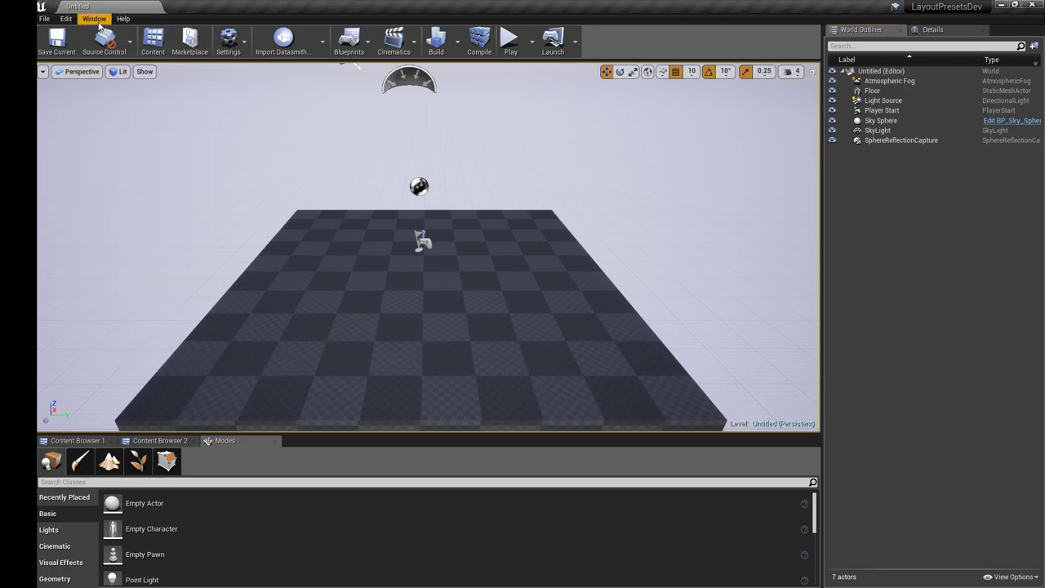